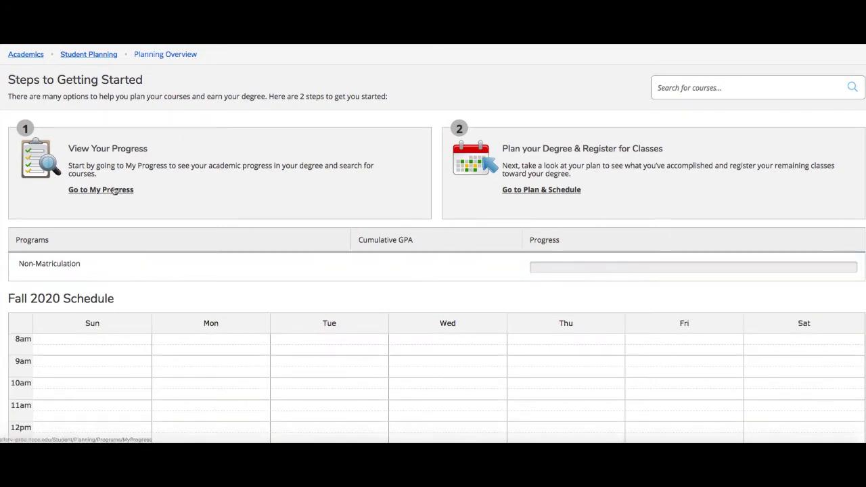
Open My Progress and review which Business Administration A.S. required courses are still Not Started.
{"action": "left_click", "coordinate": [114, 191]}
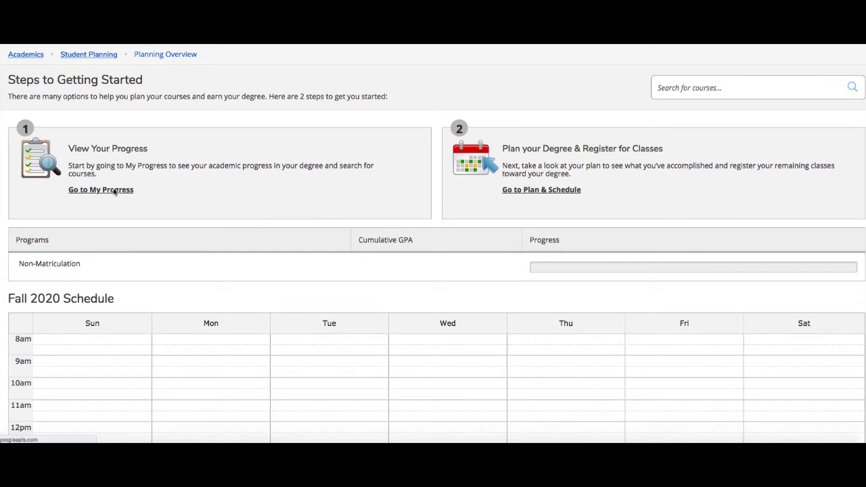
{"action": "scroll", "coordinate": [482, 360], "scroll_direction": "down", "scroll_amount": 1}
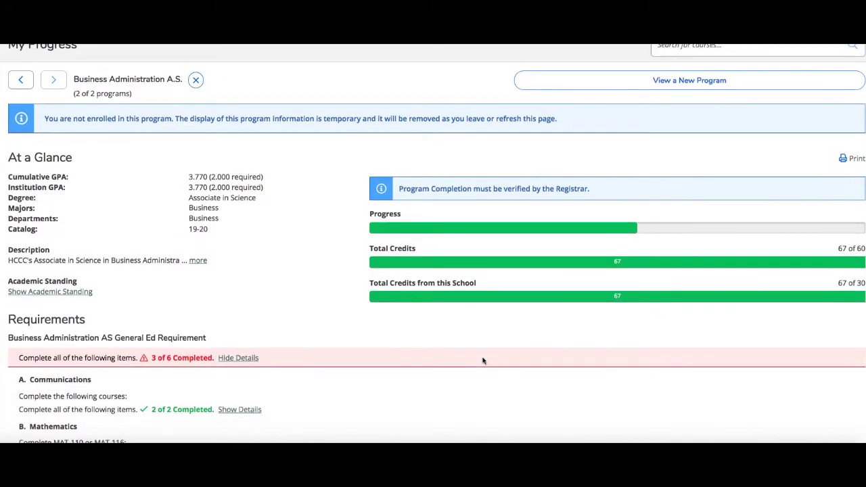
{"action": "scroll", "coordinate": [483, 360], "scroll_direction": "down", "scroll_amount": 1}
{"action": "scroll", "coordinate": [482, 360], "scroll_direction": "up", "scroll_amount": 1}
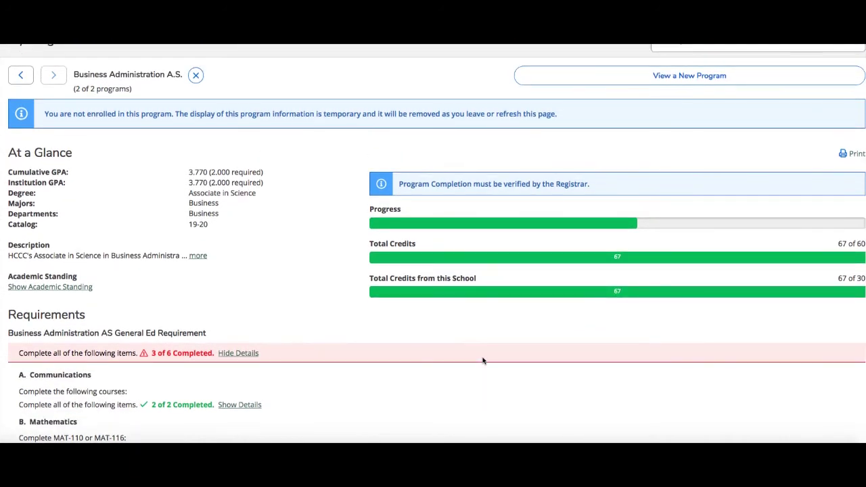
{"action": "scroll", "coordinate": [482, 361], "scroll_direction": "up", "scroll_amount": 1}
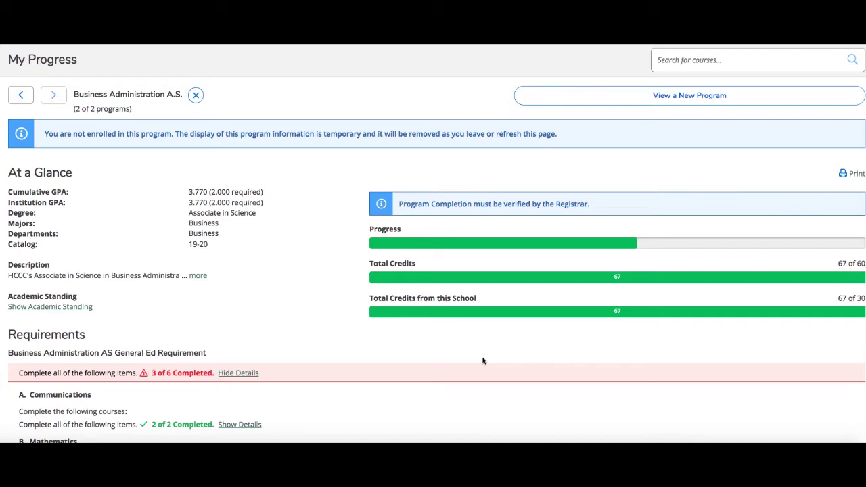
{"action": "scroll", "coordinate": [483, 360], "scroll_direction": "down", "scroll_amount": 5}
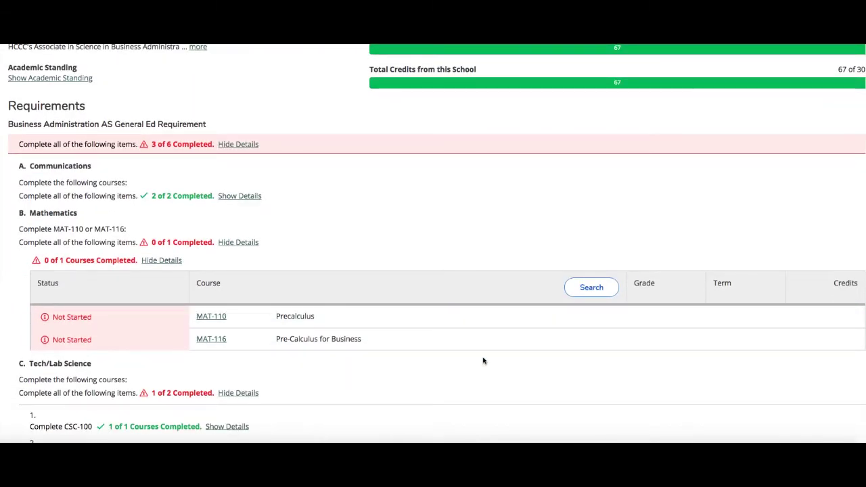
{"action": "scroll", "coordinate": [483, 360], "scroll_direction": "down", "scroll_amount": 6}
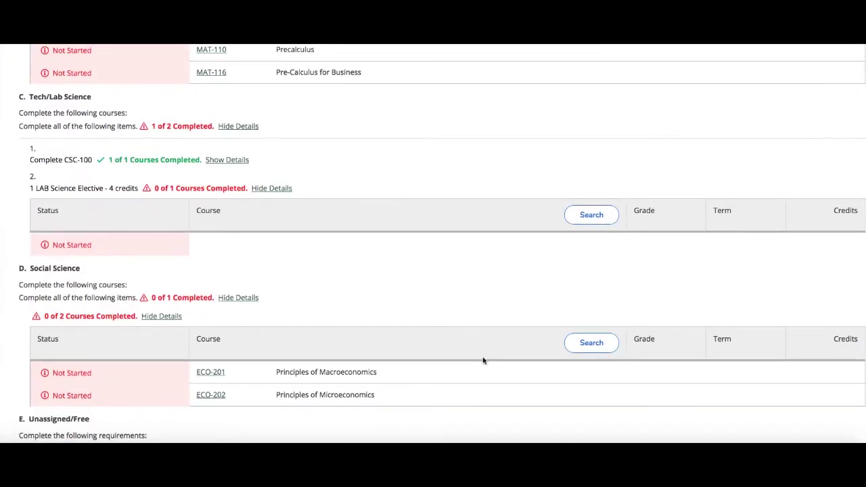
{"action": "scroll", "coordinate": [483, 361], "scroll_direction": "down", "scroll_amount": 7}
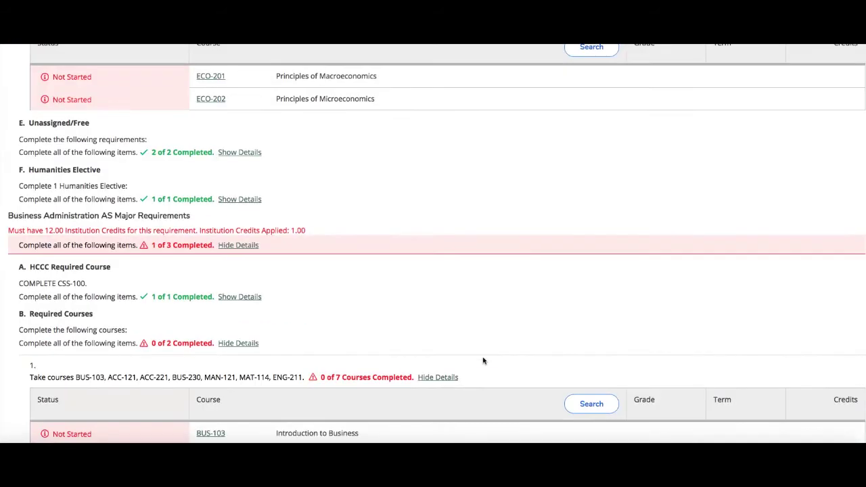
{"action": "scroll", "coordinate": [483, 360], "scroll_direction": "down", "scroll_amount": 5}
{"action": "scroll", "coordinate": [483, 361], "scroll_direction": "up", "scroll_amount": 2}
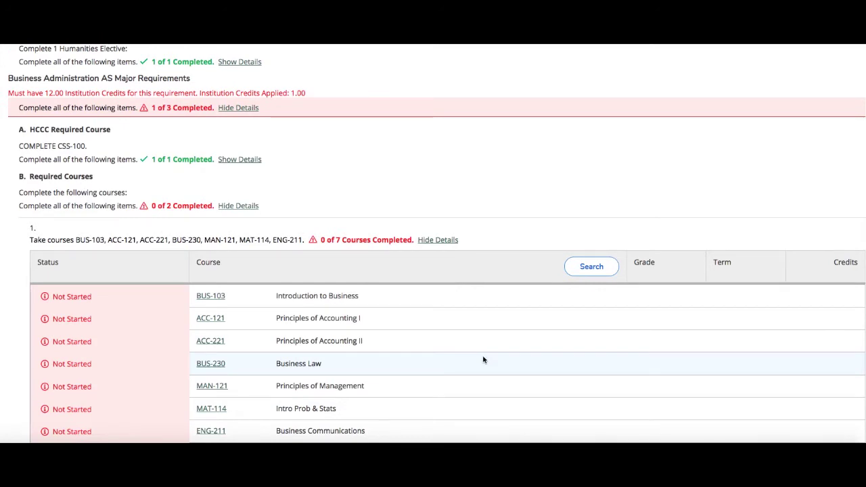
{"action": "scroll", "coordinate": [484, 360], "scroll_direction": "up", "scroll_amount": 5}
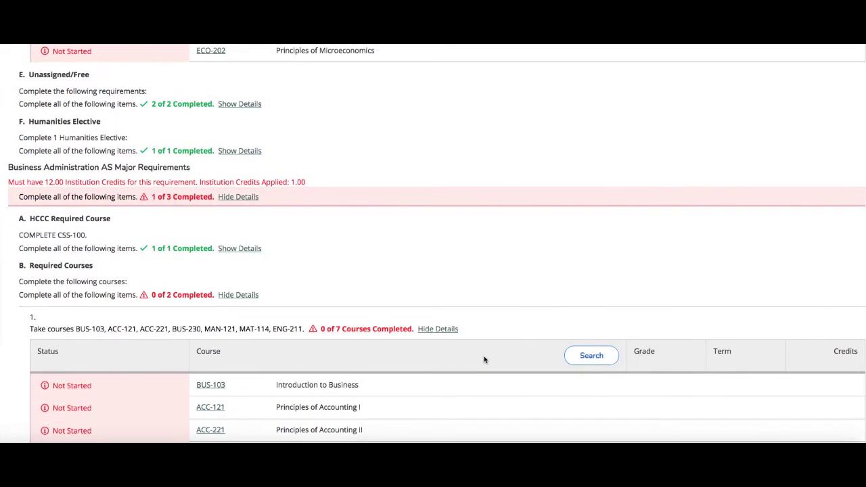
{"action": "scroll", "coordinate": [484, 360], "scroll_direction": "up", "scroll_amount": 3}
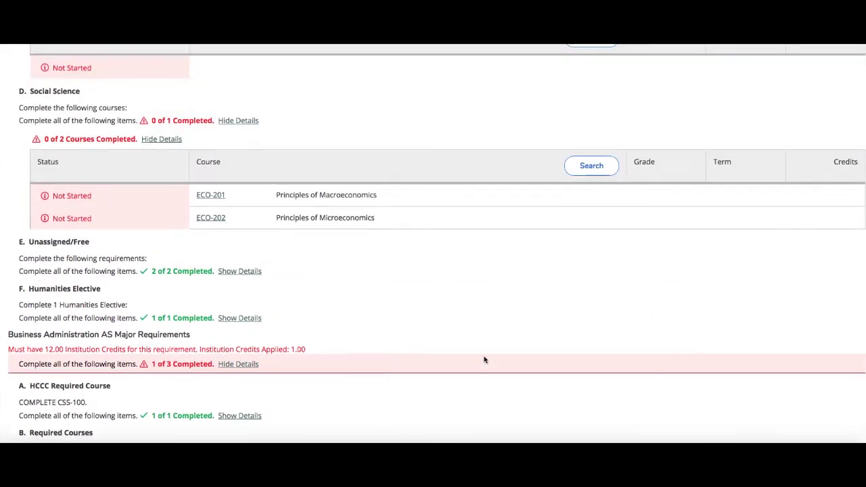
{"action": "scroll", "coordinate": [484, 360], "scroll_direction": "up", "scroll_amount": 1}
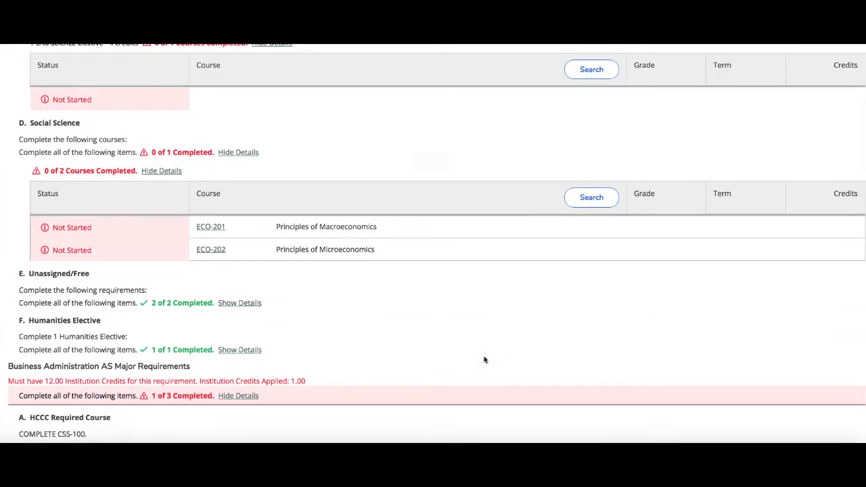
{"action": "scroll", "coordinate": [484, 360], "scroll_direction": "up", "scroll_amount": 8}
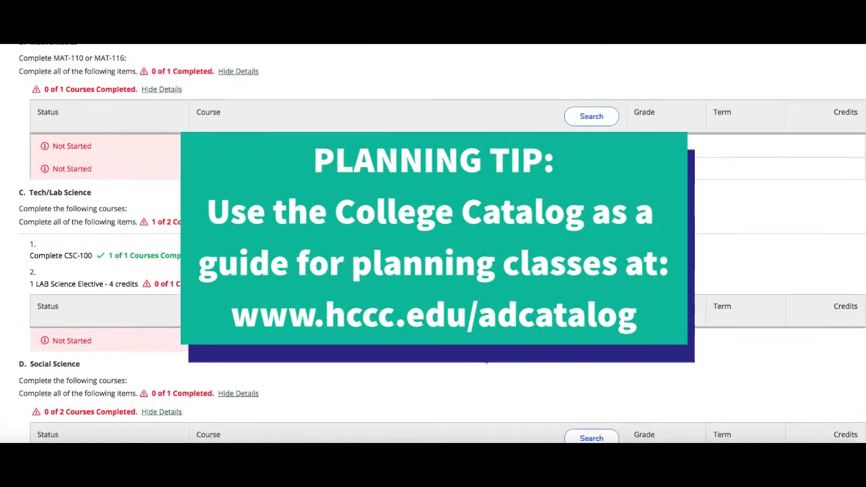
{"action": "scroll", "coordinate": [484, 360], "scroll_direction": "up", "scroll_amount": 2}
{"action": "scroll", "coordinate": [484, 360], "scroll_direction": "up", "scroll_amount": 1}
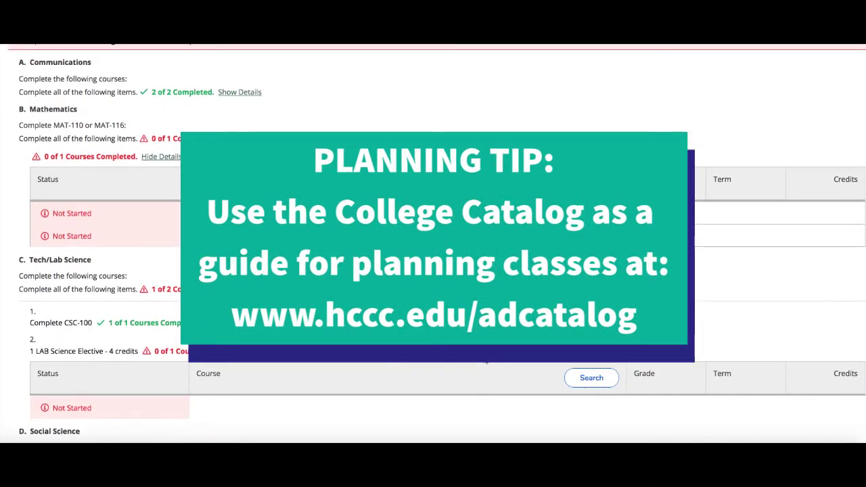
{"action": "scroll", "coordinate": [485, 360], "scroll_direction": "up", "scroll_amount": 2}
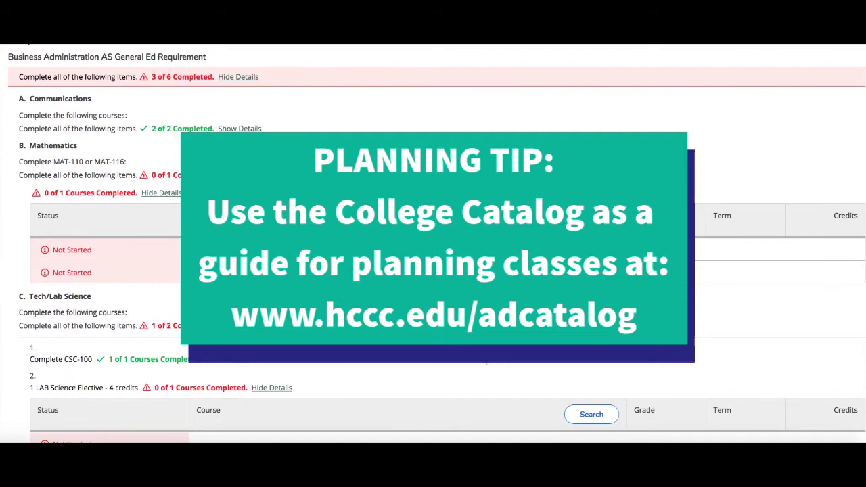
{"action": "scroll", "coordinate": [485, 360], "scroll_direction": "up", "scroll_amount": 1}
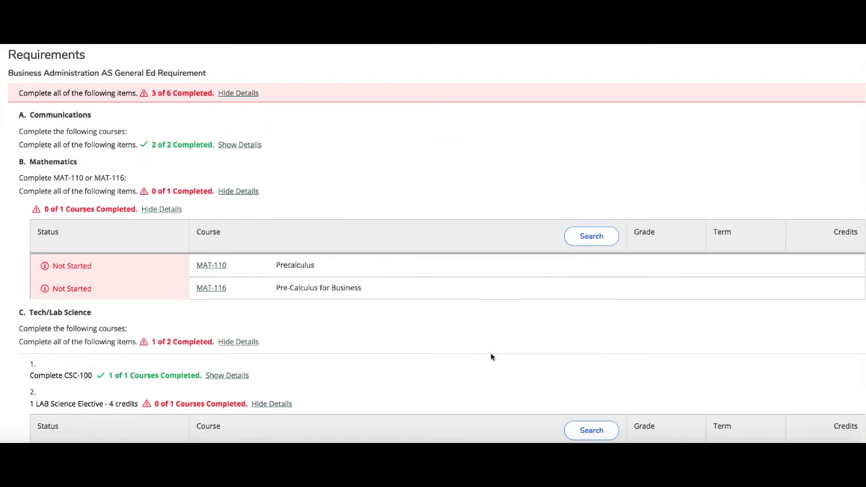
{"action": "scroll", "coordinate": [492, 359], "scroll_direction": "up", "scroll_amount": 3}
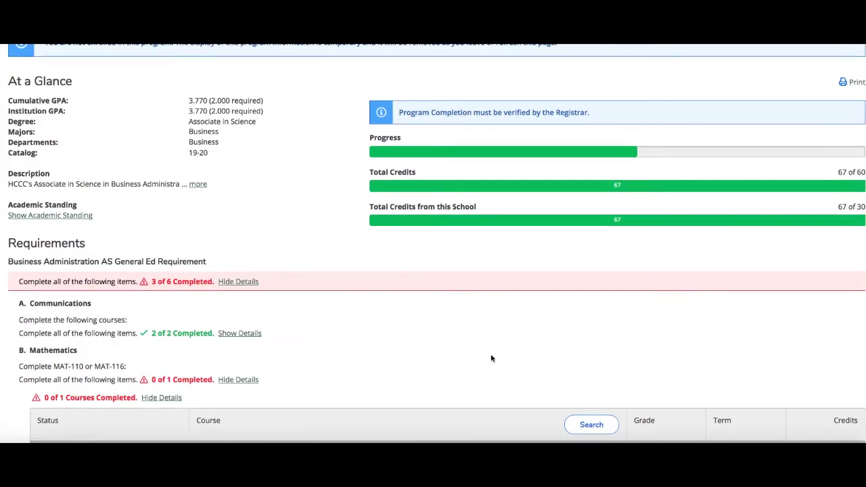
{"action": "scroll", "coordinate": [492, 358], "scroll_direction": "down", "scroll_amount": 3}
{"action": "scroll", "coordinate": [492, 359], "scroll_direction": "down", "scroll_amount": 5}
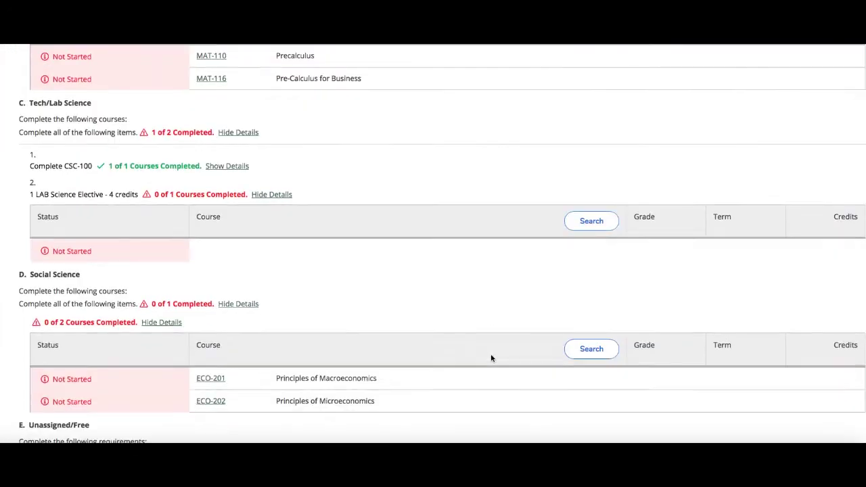
{"action": "scroll", "coordinate": [491, 359], "scroll_direction": "down", "scroll_amount": 2}
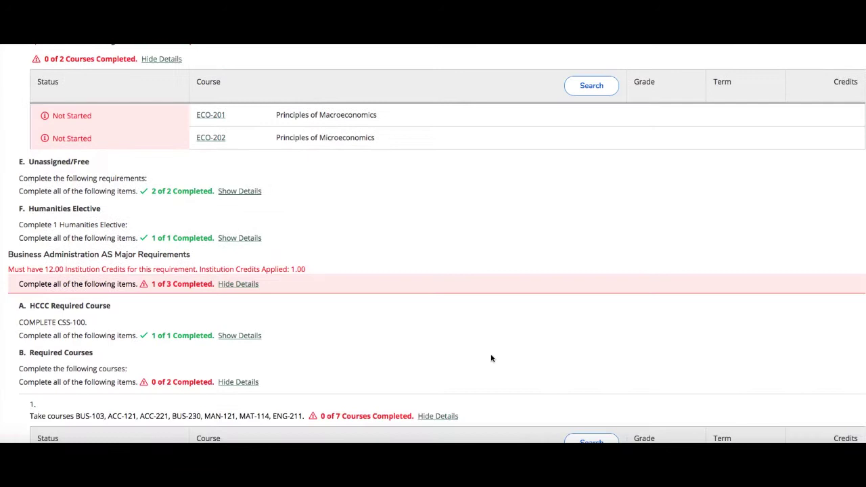
{"action": "scroll", "coordinate": [491, 358], "scroll_direction": "up", "scroll_amount": 1}
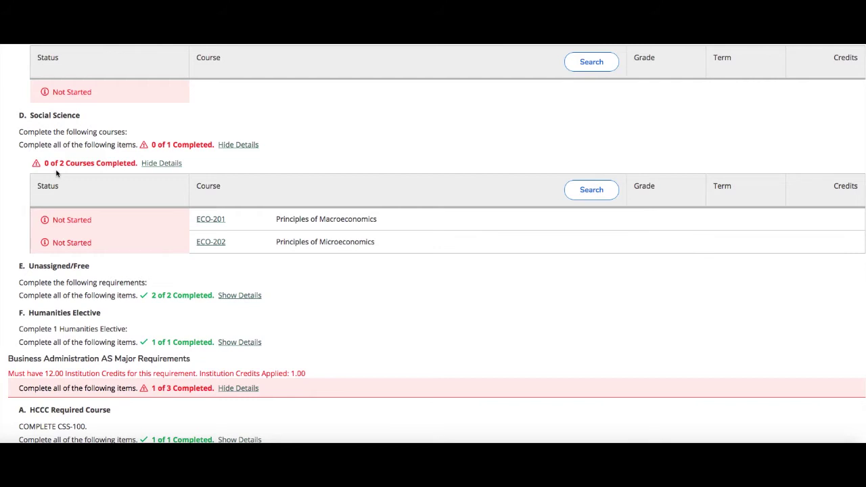
Open ECO-201 Principles of Macroeconomics in the Course Catalog from the Social Science requirement table.
{"action": "left_click", "coordinate": [208, 223]}
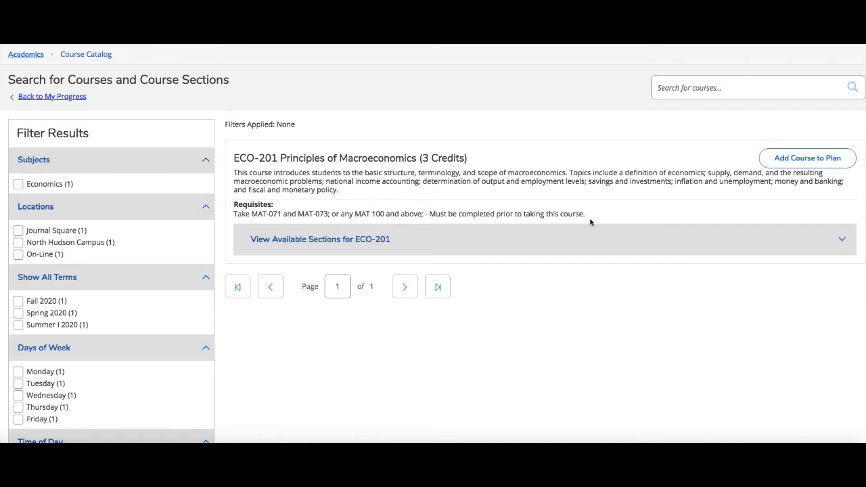
Add ECO-201 to the plan for Fall 2020 and dismiss the FAFSA and confirmation notices.
{"action": "left_click", "coordinate": [793, 158]}
{"action": "left_click", "coordinate": [794, 159]}
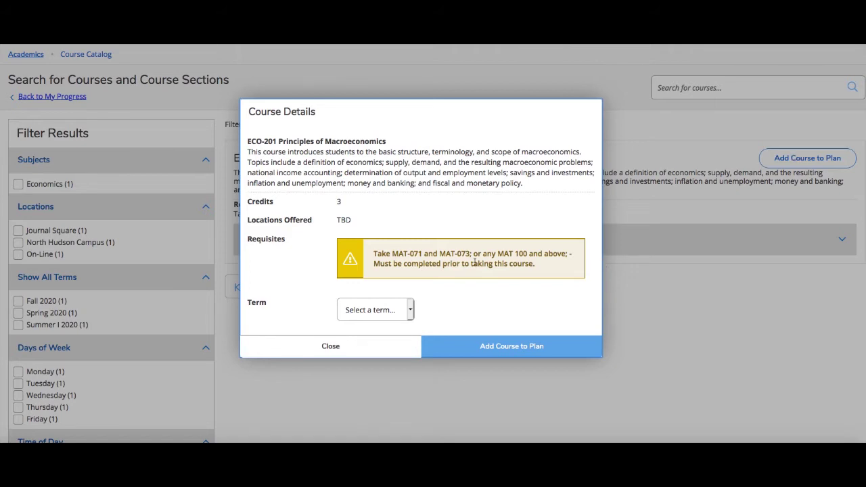
{"action": "left_click", "coordinate": [407, 310]}
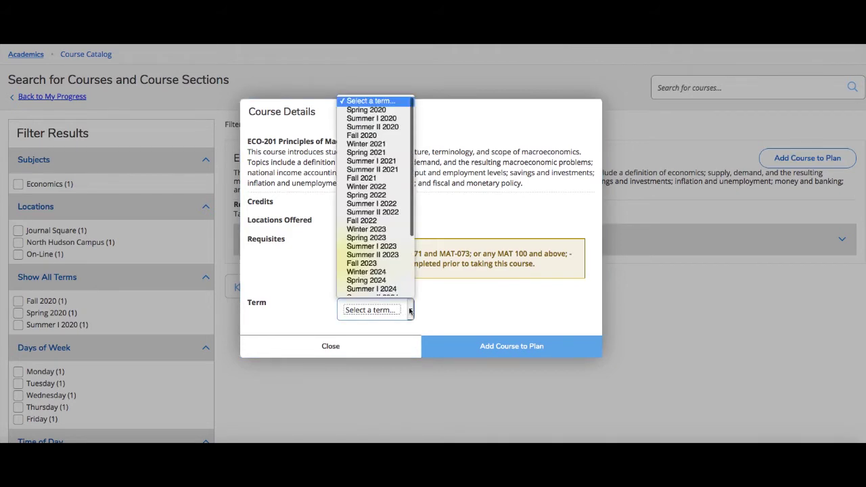
{"action": "left_click", "coordinate": [367, 136]}
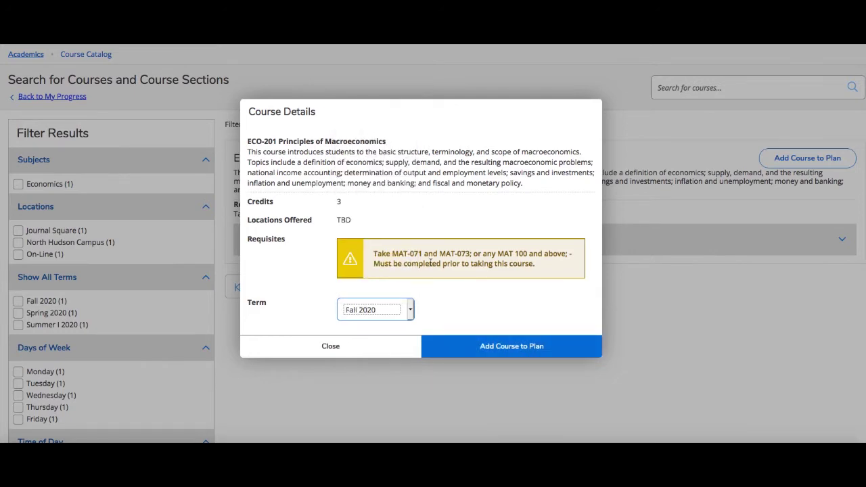
{"action": "left_click", "coordinate": [482, 345]}
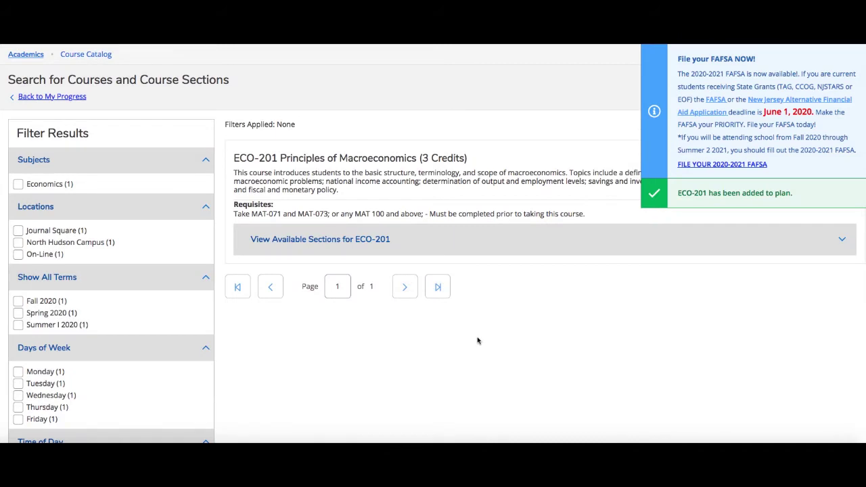
{"action": "left_click", "coordinate": [842, 61]}
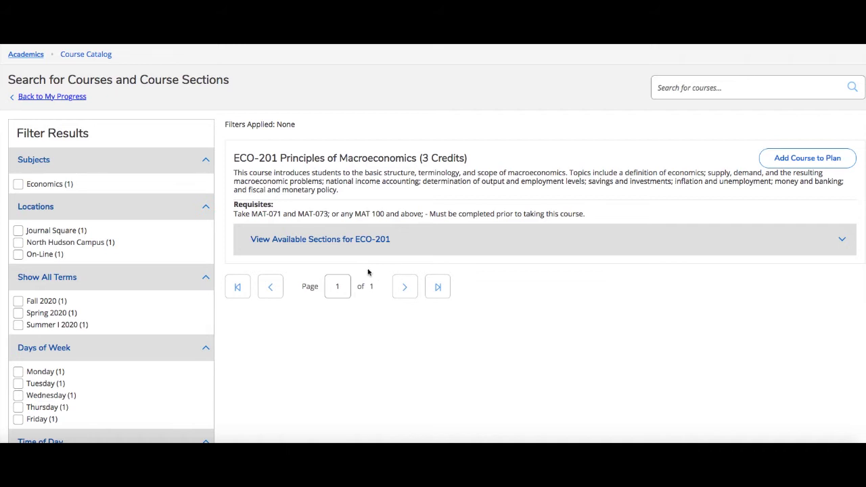
Return to My Progress and check that Social Science shows ECO-201 as Planned for 2020FA.
{"action": "left_click", "coordinate": [70, 101]}
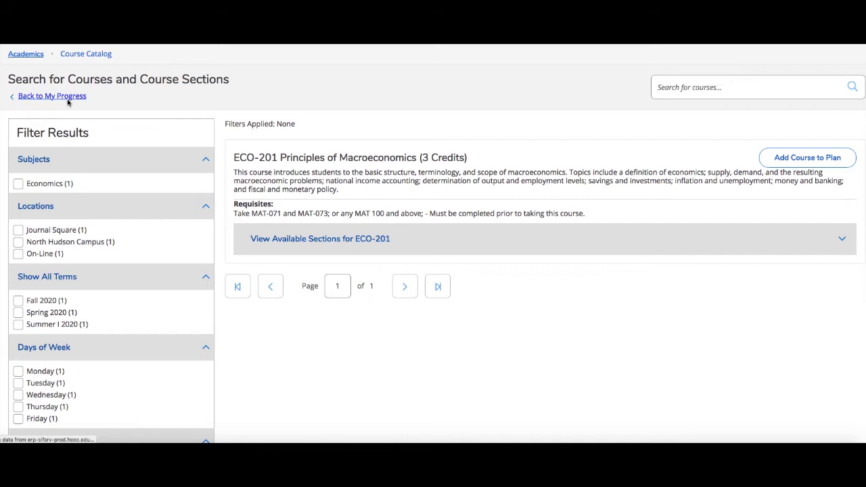
{"action": "scroll", "coordinate": [249, 363], "scroll_direction": "down", "scroll_amount": 5}
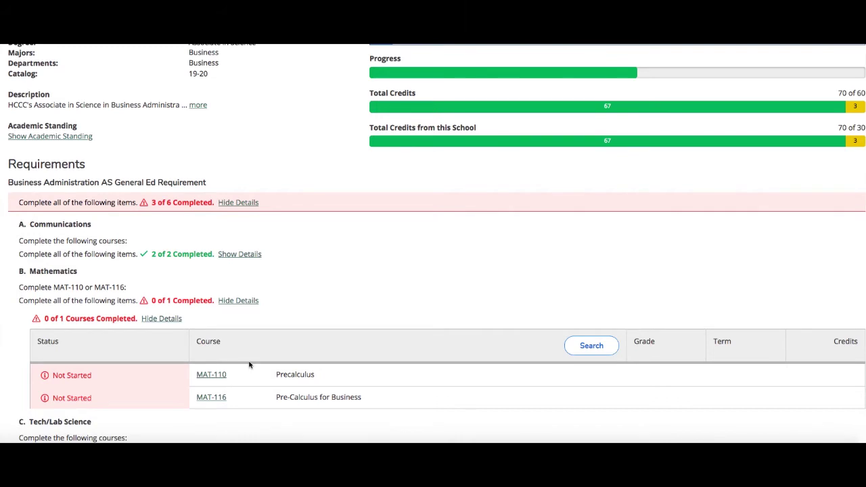
{"action": "scroll", "coordinate": [249, 364], "scroll_direction": "down", "scroll_amount": 5}
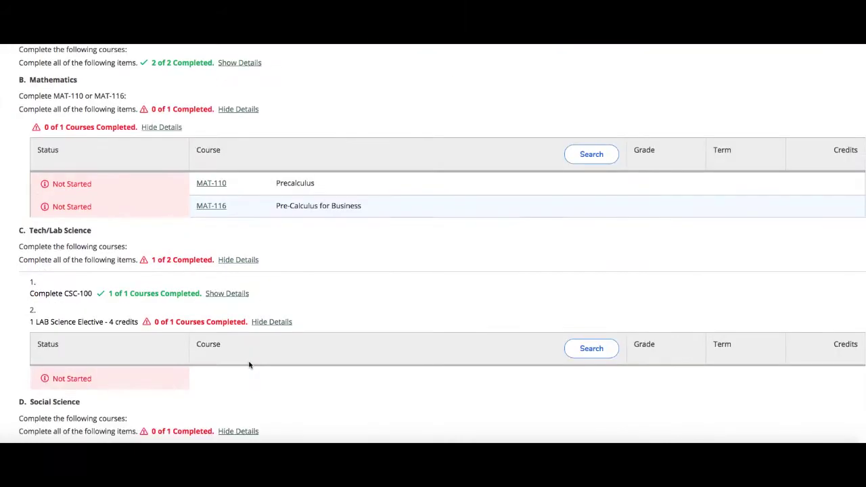
{"action": "scroll", "coordinate": [249, 364], "scroll_direction": "down", "scroll_amount": 6}
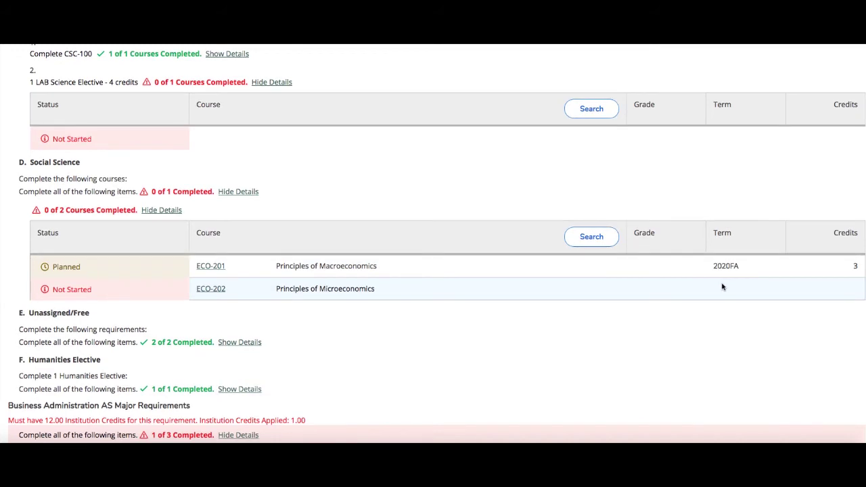
Open the catalog entry for ECO-202 Principles of Microeconomics from the Social Science table.
{"action": "left_click", "coordinate": [211, 290]}
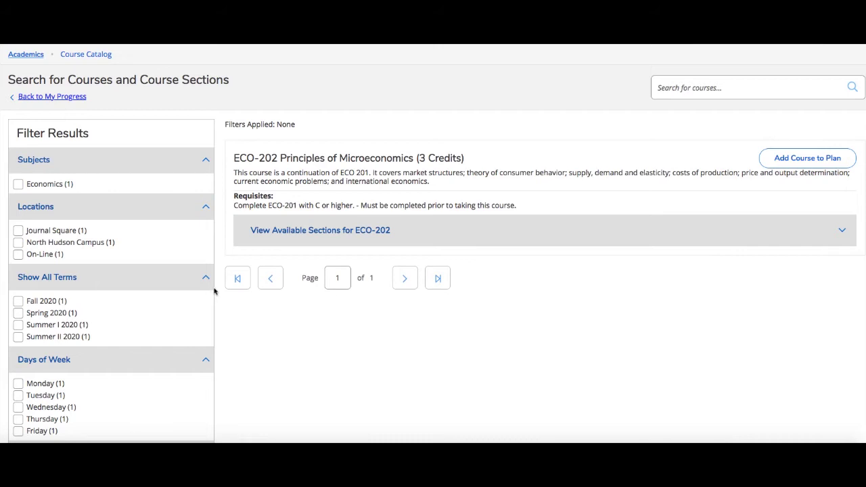
Add ECO-202 to the plan for Spring 2021, then go back to My Progress.
{"action": "left_click", "coordinate": [805, 162]}
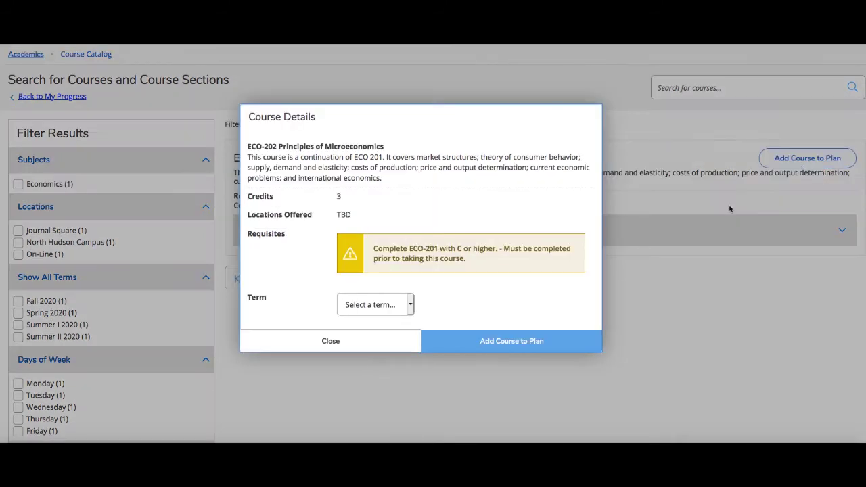
{"action": "left_click", "coordinate": [398, 309]}
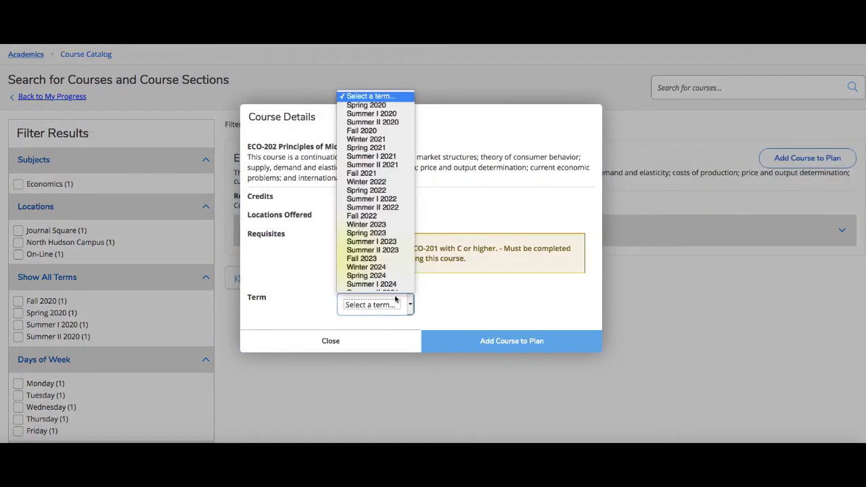
{"action": "left_click", "coordinate": [375, 148]}
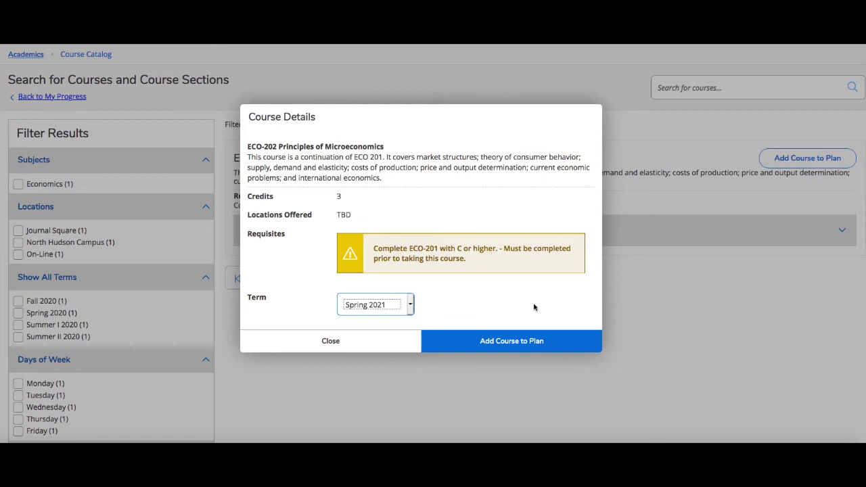
{"action": "left_click", "coordinate": [531, 341]}
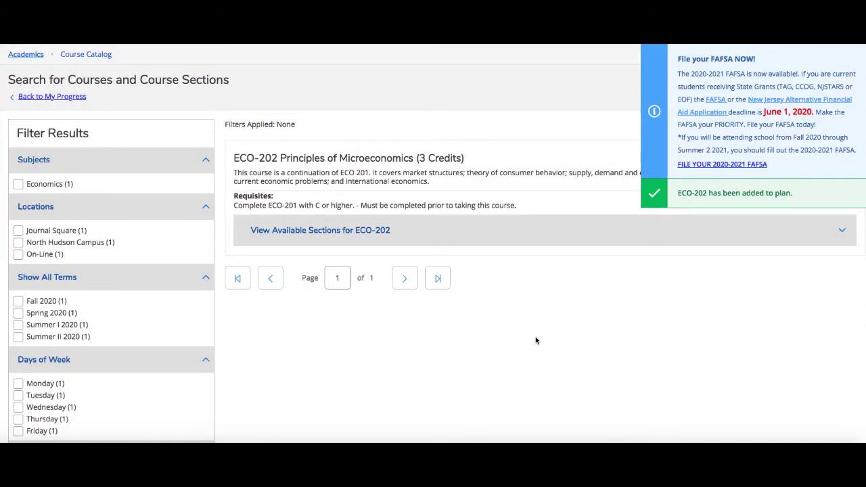
{"action": "left_click", "coordinate": [76, 99]}
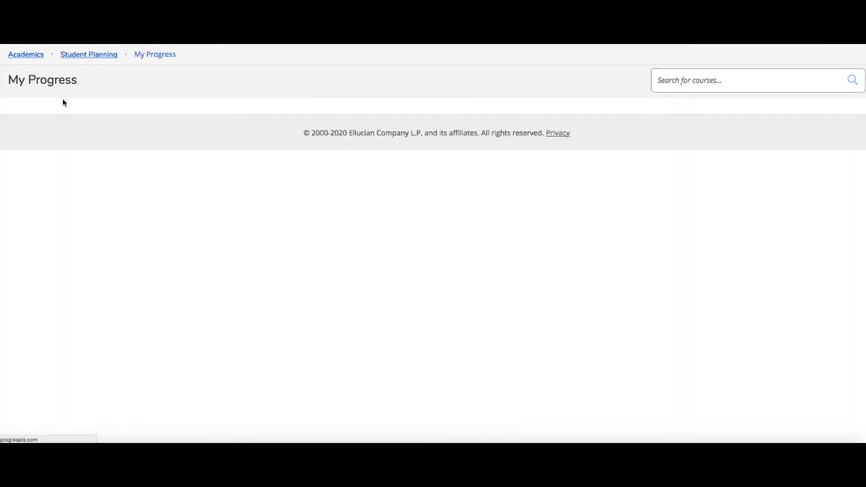
{"action": "scroll", "coordinate": [471, 387], "scroll_direction": "down", "scroll_amount": 1}
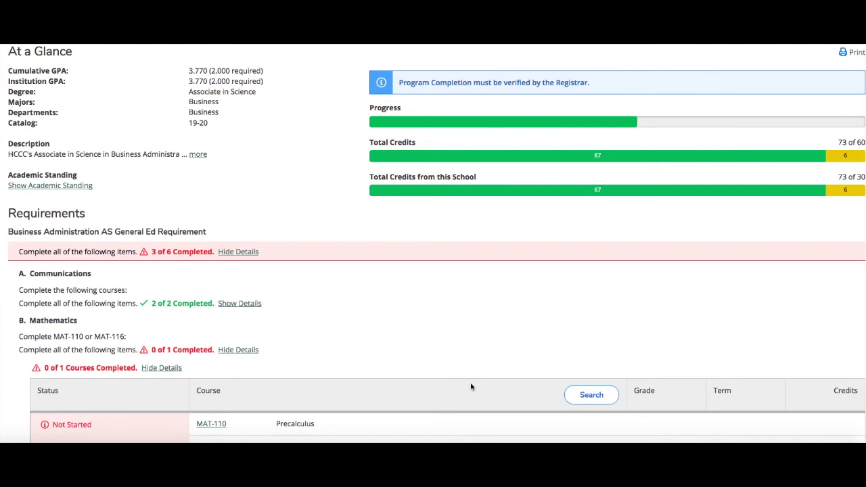
{"action": "scroll", "coordinate": [472, 387], "scroll_direction": "down", "scroll_amount": 1}
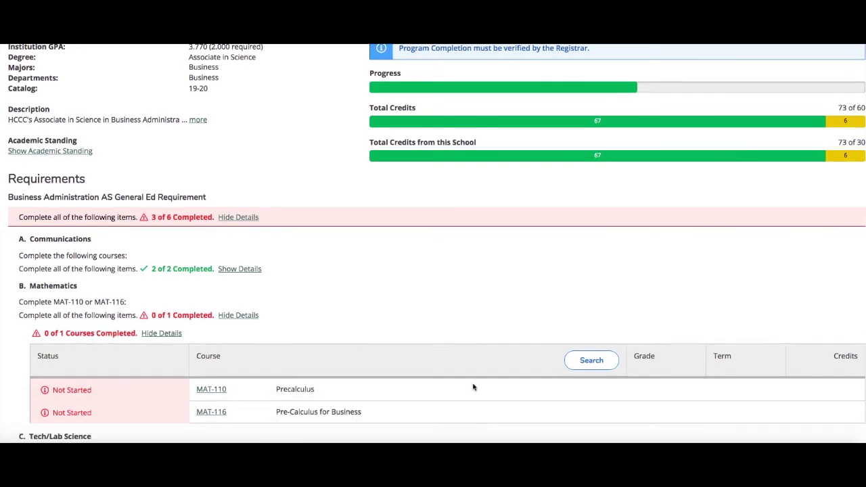
{"action": "scroll", "coordinate": [474, 387], "scroll_direction": "down", "scroll_amount": 2}
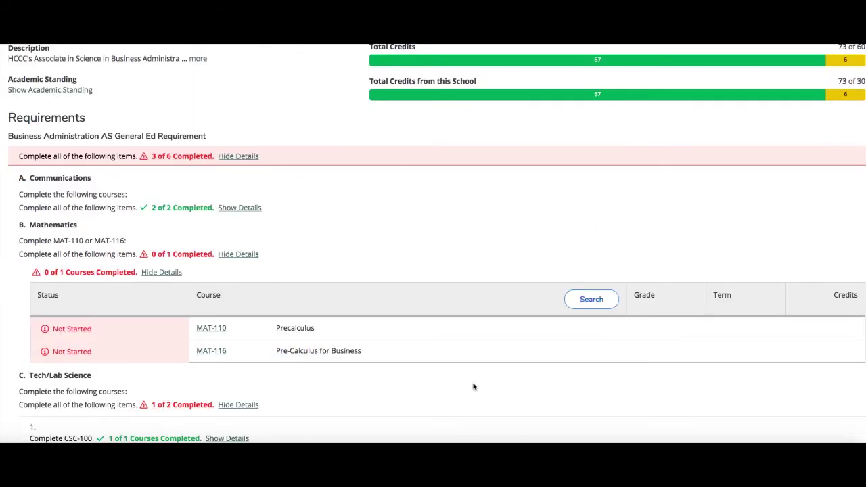
{"action": "scroll", "coordinate": [474, 386], "scroll_direction": "down", "scroll_amount": 6}
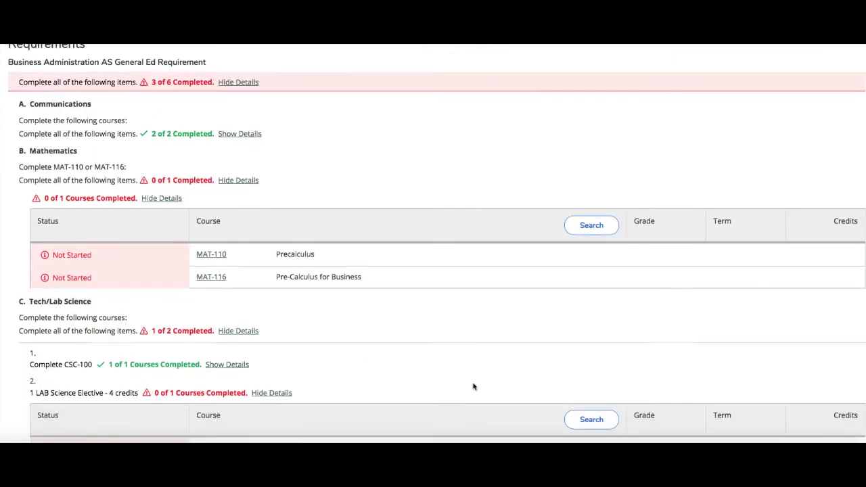
{"action": "scroll", "coordinate": [473, 387], "scroll_direction": "down", "scroll_amount": 4}
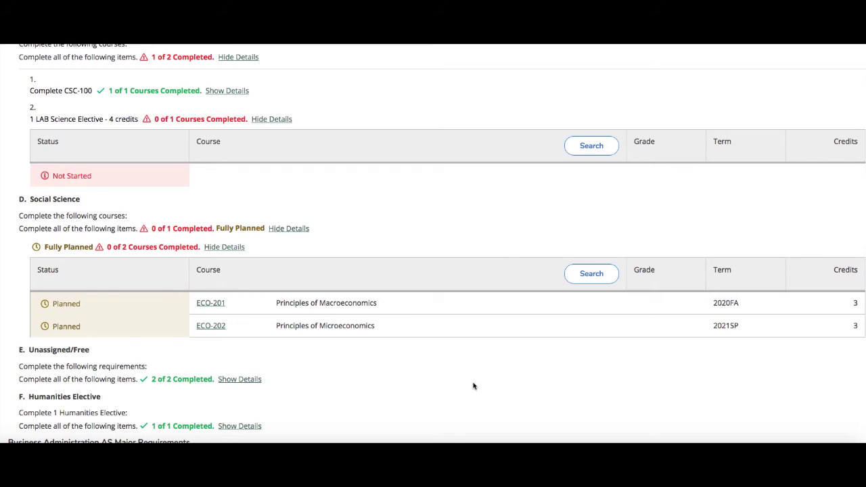
{"action": "scroll", "coordinate": [474, 386], "scroll_direction": "up", "scroll_amount": 3}
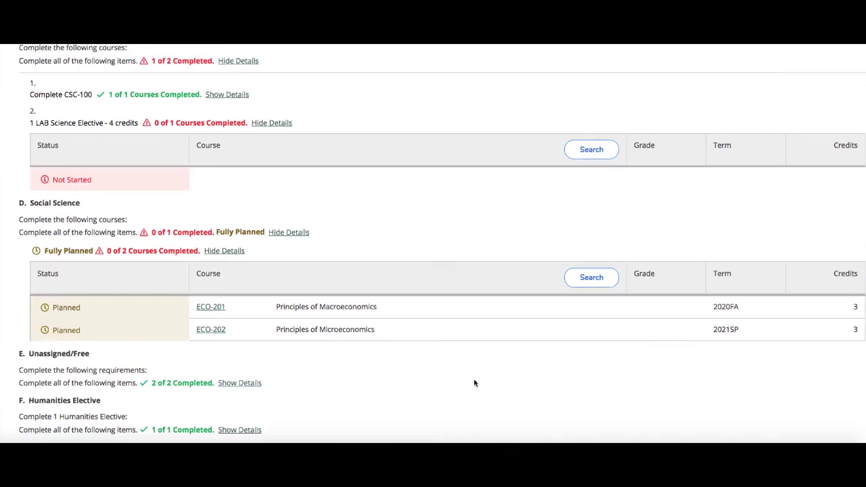
{"action": "scroll", "coordinate": [472, 384], "scroll_direction": "up", "scroll_amount": 5}
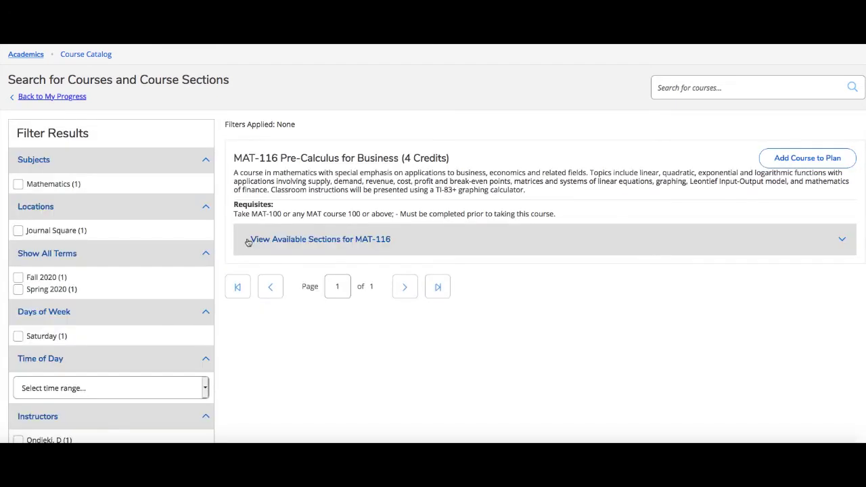
Plan MAT-116 Pre-Calculus for Business in Fall 2020 and return to My Progress.
{"action": "left_click", "coordinate": [793, 161]}
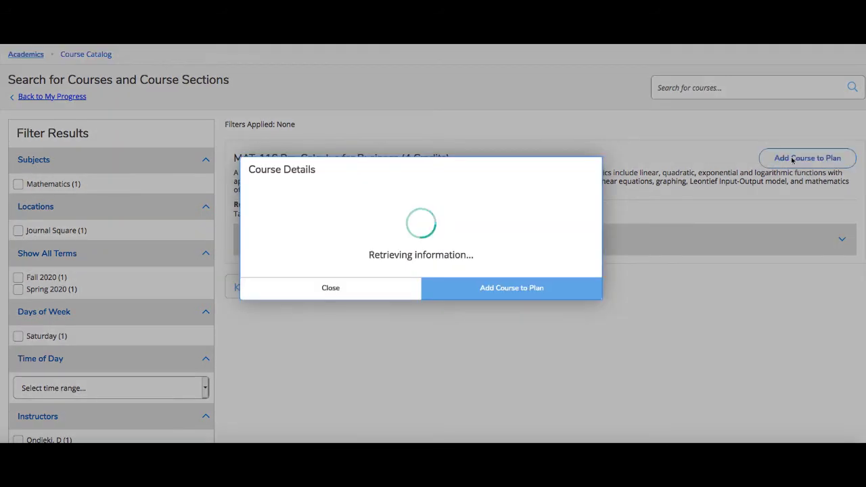
{"action": "left_click", "coordinate": [376, 315]}
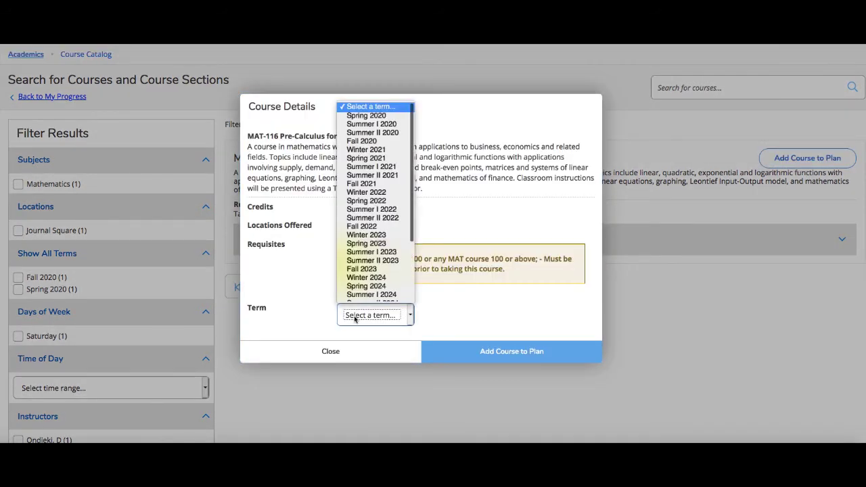
{"action": "left_click", "coordinate": [378, 141]}
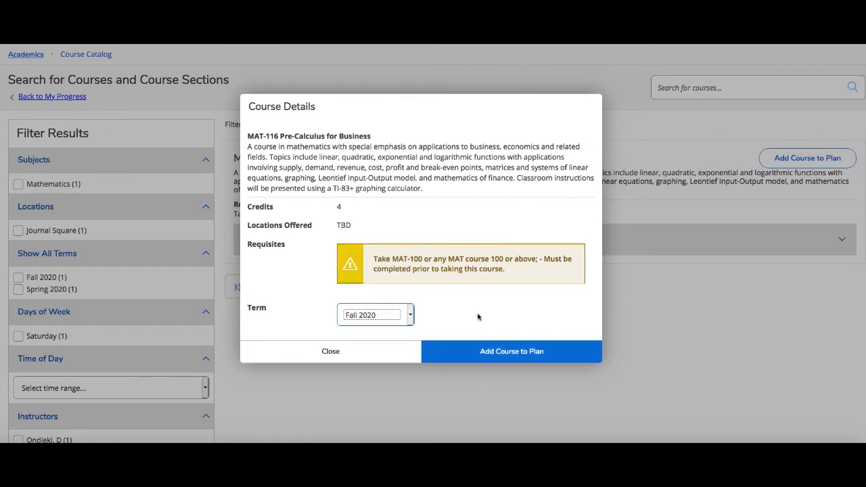
{"action": "left_click", "coordinate": [476, 360]}
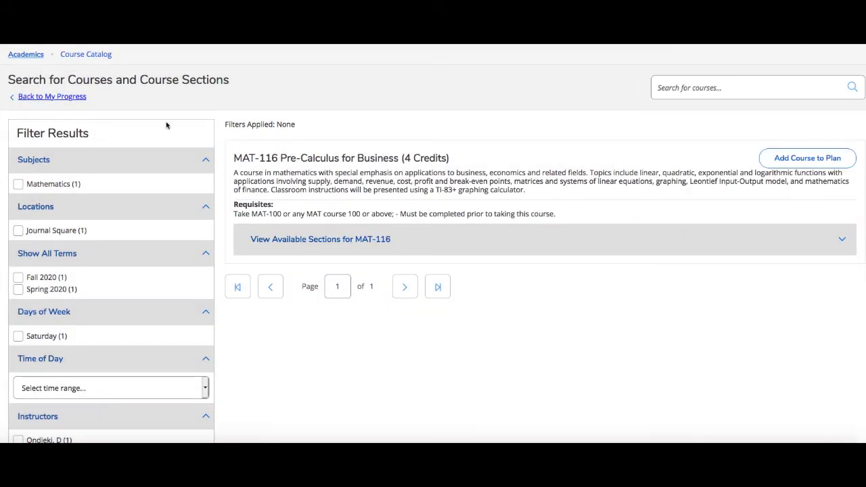
{"action": "left_click", "coordinate": [76, 98]}
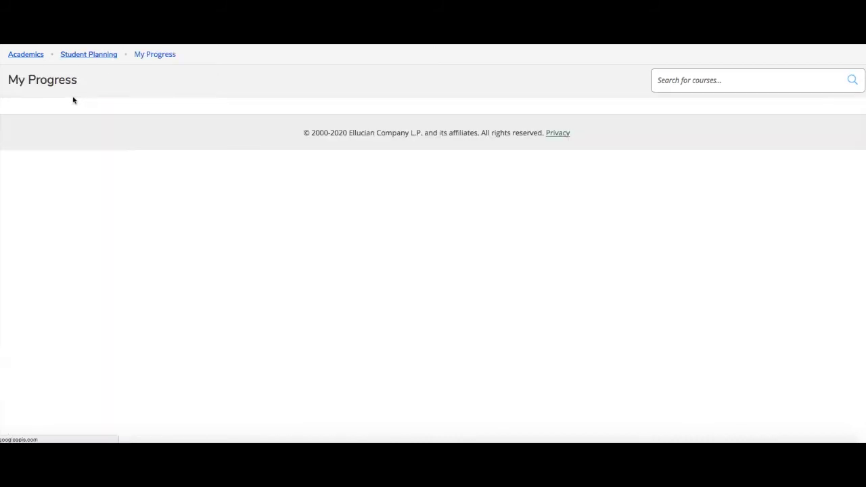
{"action": "scroll", "coordinate": [473, 321], "scroll_direction": "down", "scroll_amount": 10}
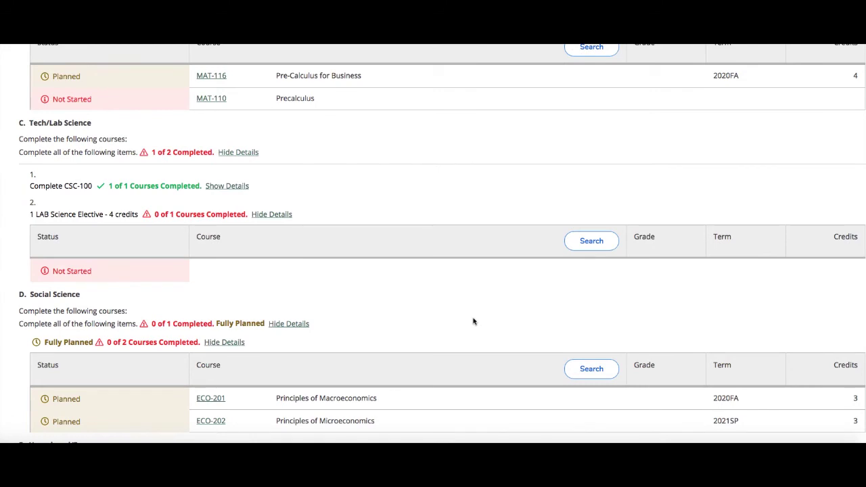
{"action": "scroll", "coordinate": [473, 321], "scroll_direction": "up", "scroll_amount": 1}
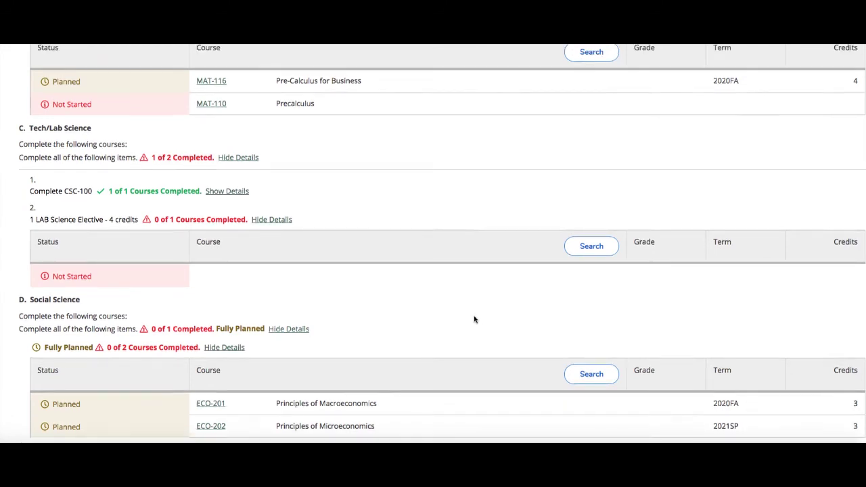
{"action": "scroll", "coordinate": [474, 319], "scroll_direction": "down", "scroll_amount": 1}
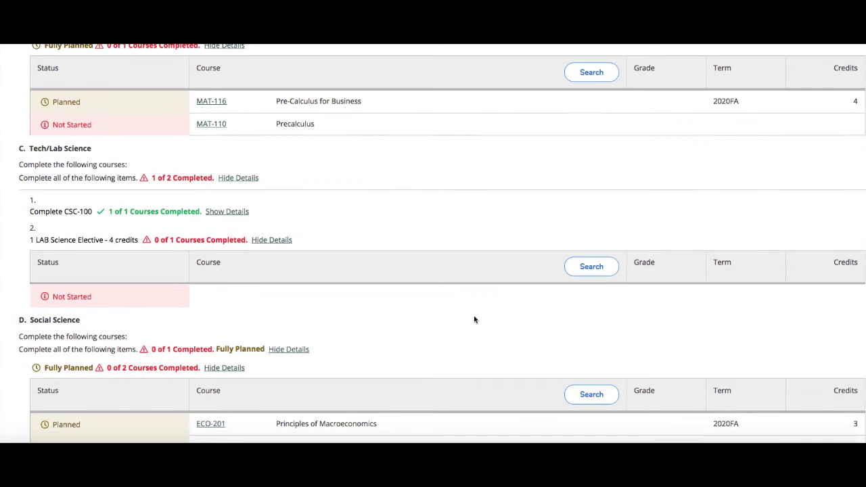
{"action": "scroll", "coordinate": [473, 319], "scroll_direction": "down", "scroll_amount": 1}
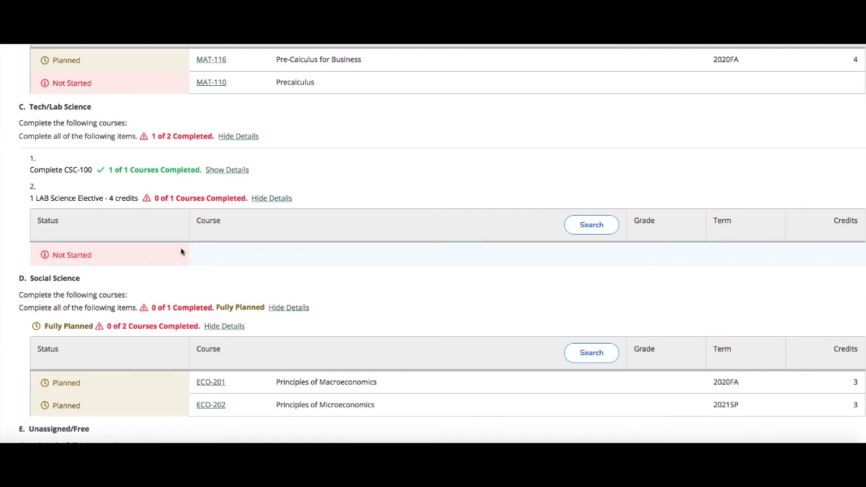
Search the catalog for courses that meet the 4-credit LAB Science Elective, and browse the results, which start with BIO-107 Human Biology.
{"action": "left_click", "coordinate": [585, 231]}
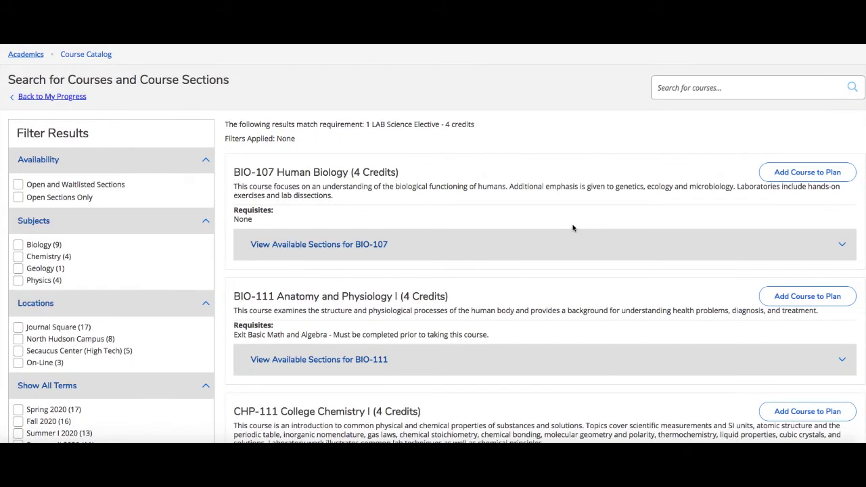
{"action": "scroll", "coordinate": [575, 232], "scroll_direction": "down", "scroll_amount": 2}
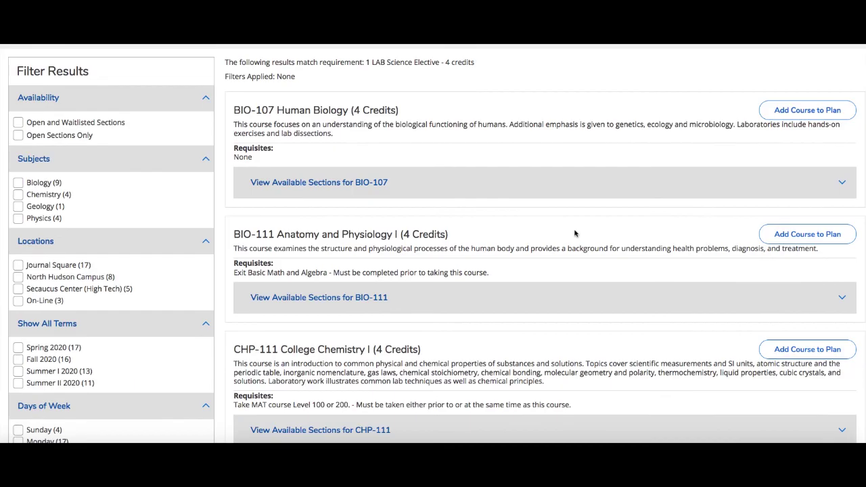
{"action": "scroll", "coordinate": [574, 232], "scroll_direction": "down", "scroll_amount": 5}
{"action": "scroll", "coordinate": [574, 233], "scroll_direction": "down", "scroll_amount": 3}
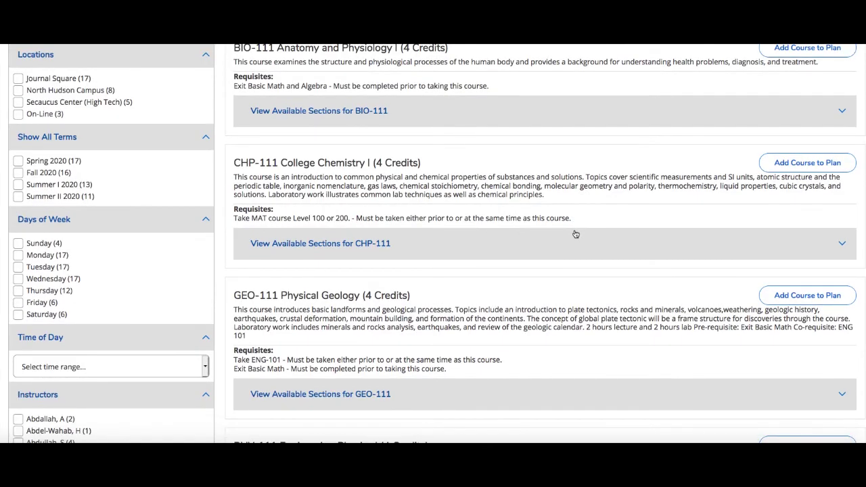
{"action": "scroll", "coordinate": [576, 232], "scroll_direction": "down", "scroll_amount": 6}
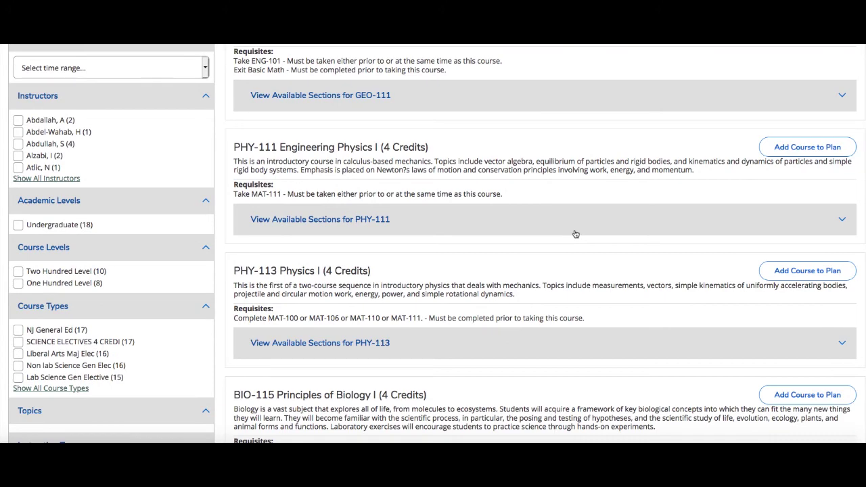
{"action": "scroll", "coordinate": [575, 234], "scroll_direction": "up", "scroll_amount": 6}
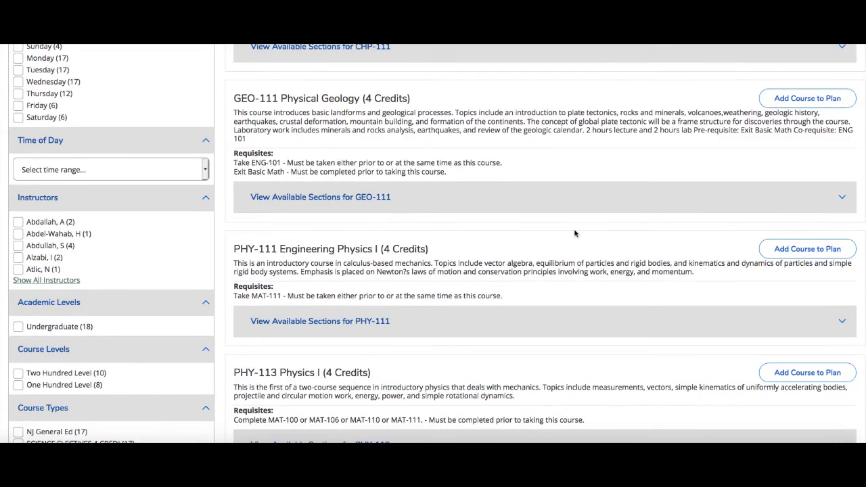
{"action": "scroll", "coordinate": [574, 230], "scroll_direction": "up", "scroll_amount": 9}
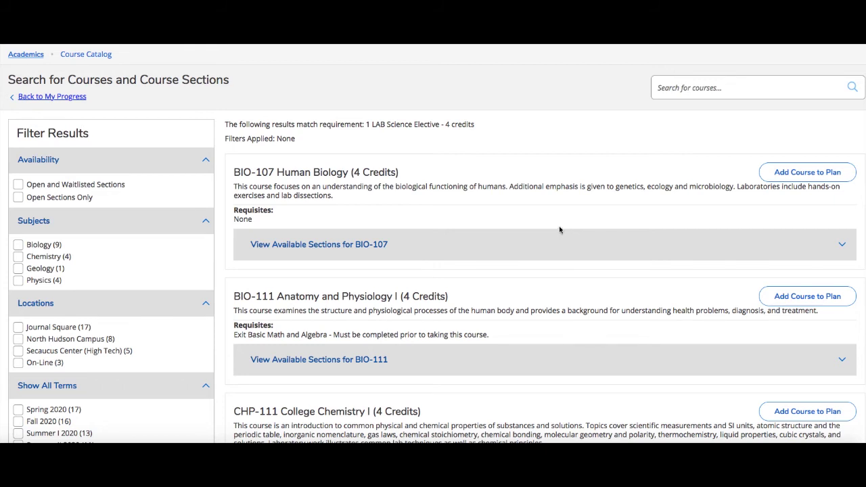
Add BIO-107 Human Biology to the plan for the Spring 2021 term.
{"action": "left_click", "coordinate": [791, 180]}
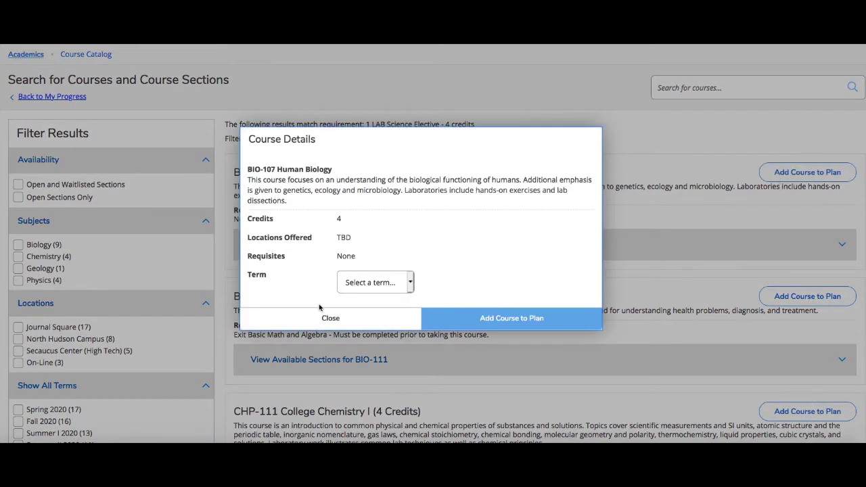
{"action": "left_click", "coordinate": [394, 284]}
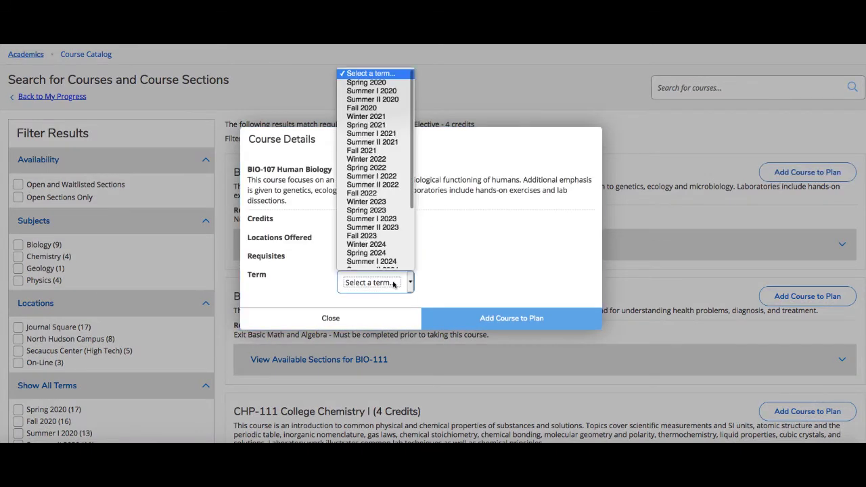
{"action": "left_click", "coordinate": [385, 127]}
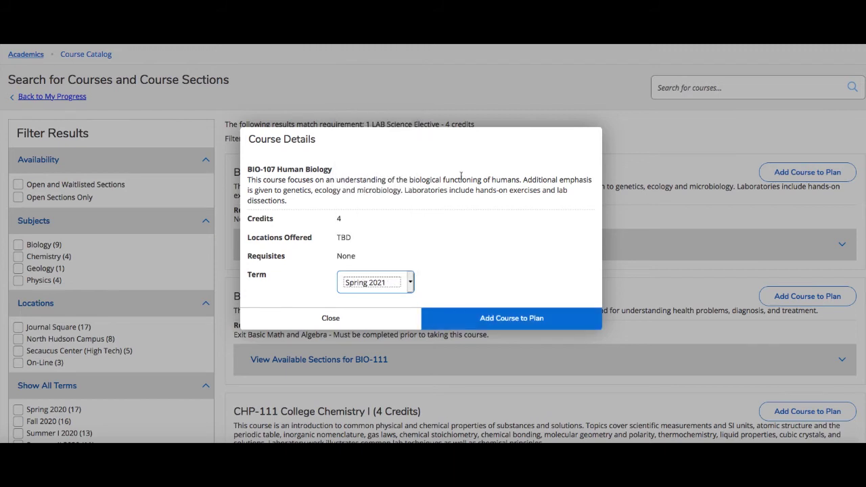
{"action": "left_click", "coordinate": [531, 319]}
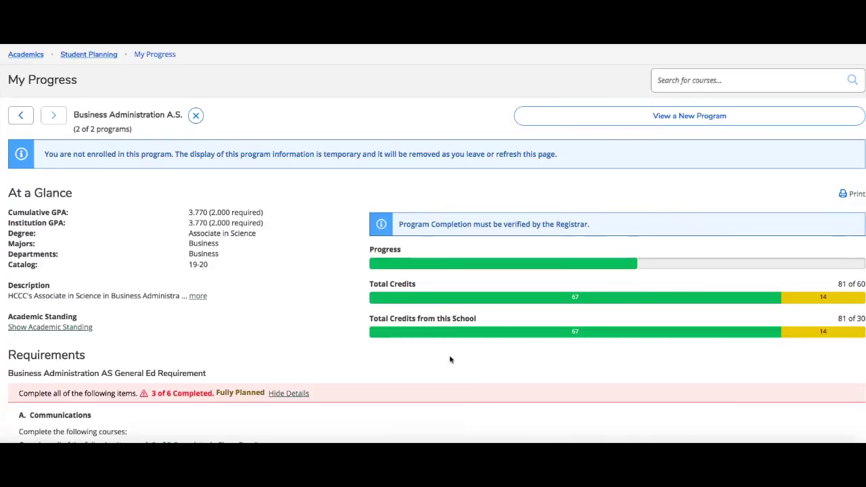
{"action": "scroll", "coordinate": [450, 359], "scroll_direction": "down", "scroll_amount": 4}
{"action": "scroll", "coordinate": [451, 360], "scroll_direction": "down", "scroll_amount": 2}
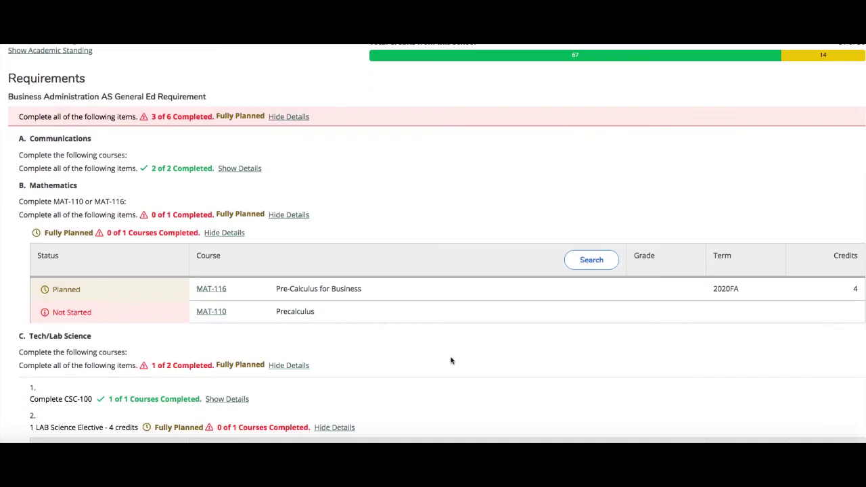
{"action": "scroll", "coordinate": [453, 362], "scroll_direction": "down", "scroll_amount": 1}
{"action": "scroll", "coordinate": [455, 364], "scroll_direction": "down", "scroll_amount": 1}
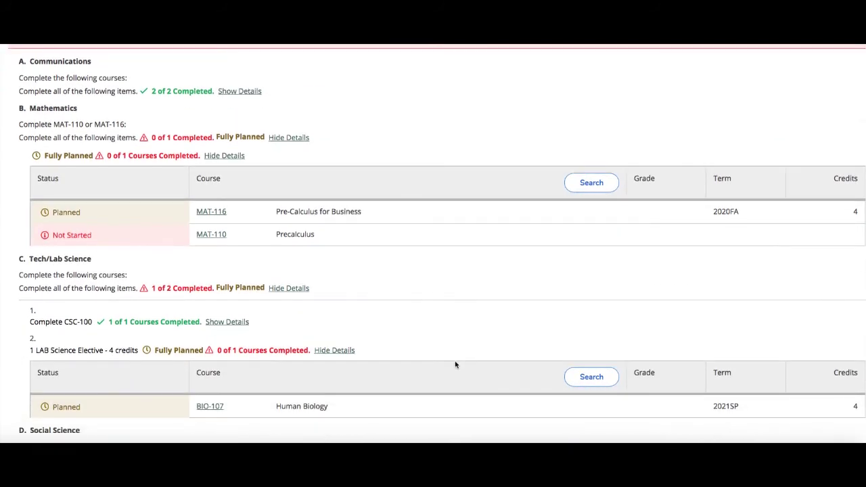
{"action": "scroll", "coordinate": [454, 364], "scroll_direction": "down", "scroll_amount": 1}
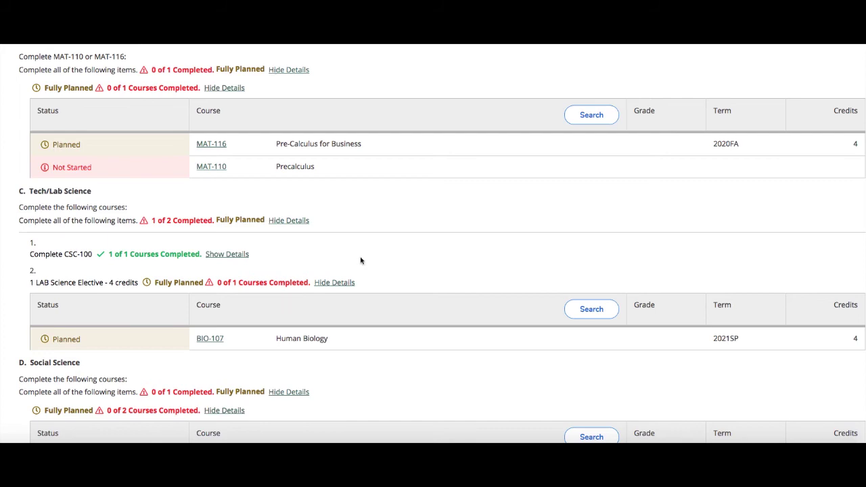
{"action": "scroll", "coordinate": [359, 259], "scroll_direction": "up", "scroll_amount": 5}
{"action": "scroll", "coordinate": [359, 259], "scroll_direction": "up", "scroll_amount": 2}
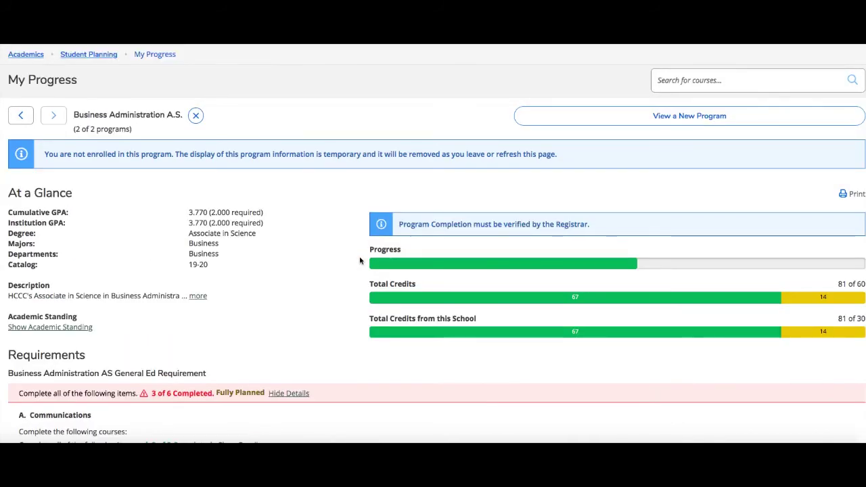
Open Plan & Schedule to view the timeline with Fall 2020 and Spring 2021 at 7 credits each.
{"action": "left_click", "coordinate": [88, 56]}
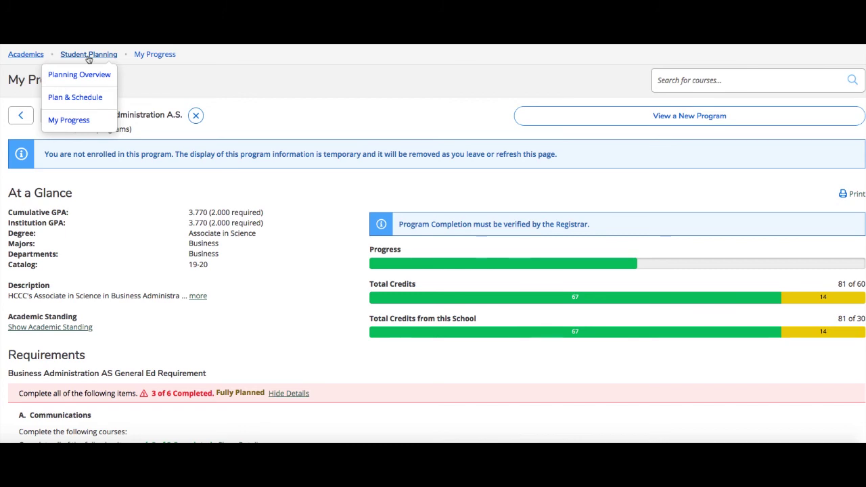
{"action": "left_click", "coordinate": [69, 100]}
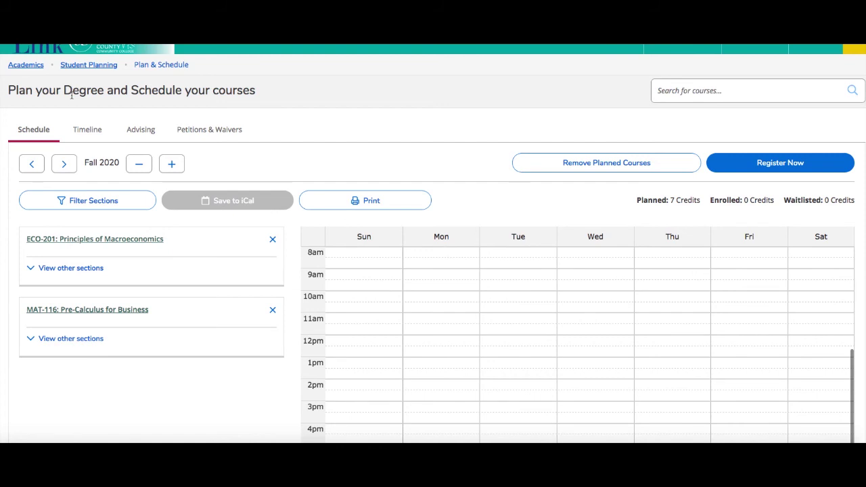
{"action": "scroll", "coordinate": [264, 145], "scroll_direction": "down", "scroll_amount": 1}
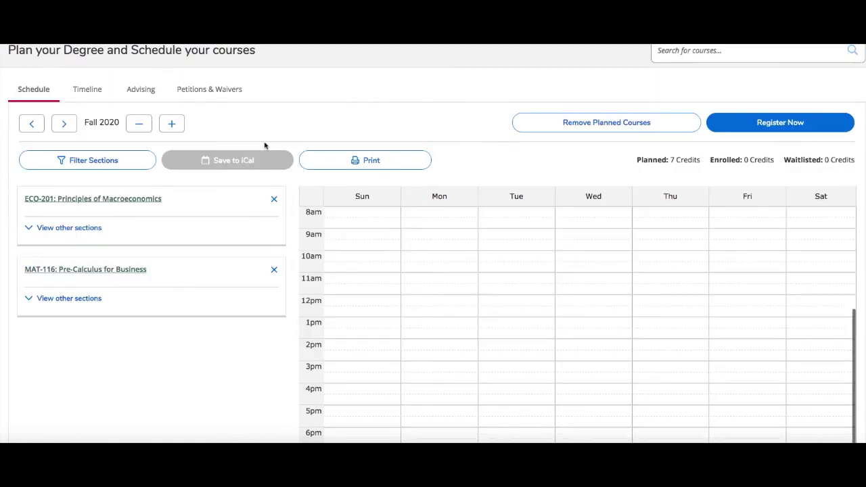
{"action": "scroll", "coordinate": [264, 145], "scroll_direction": "down", "scroll_amount": 1}
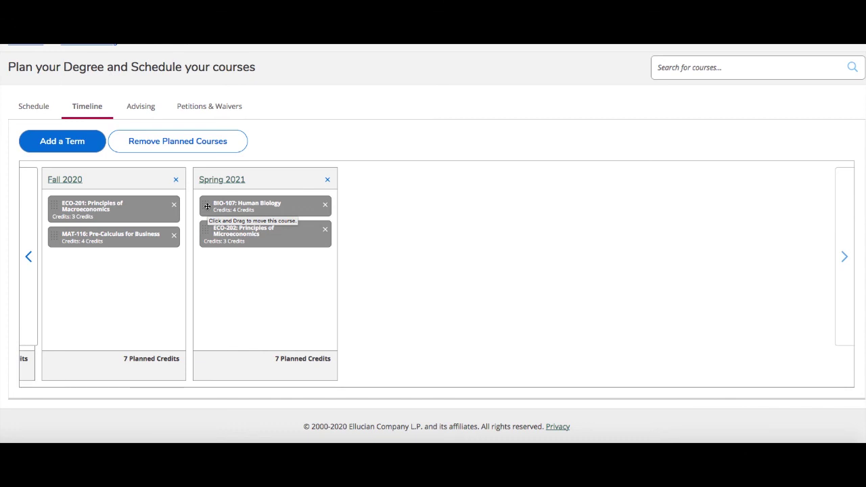
Drag the BIO-107 Human Biology card from the Spring 2021 column toward Fall 2020.
{"action": "left_click_drag", "start_coordinate": [207, 206], "coordinate": [75, 273]}
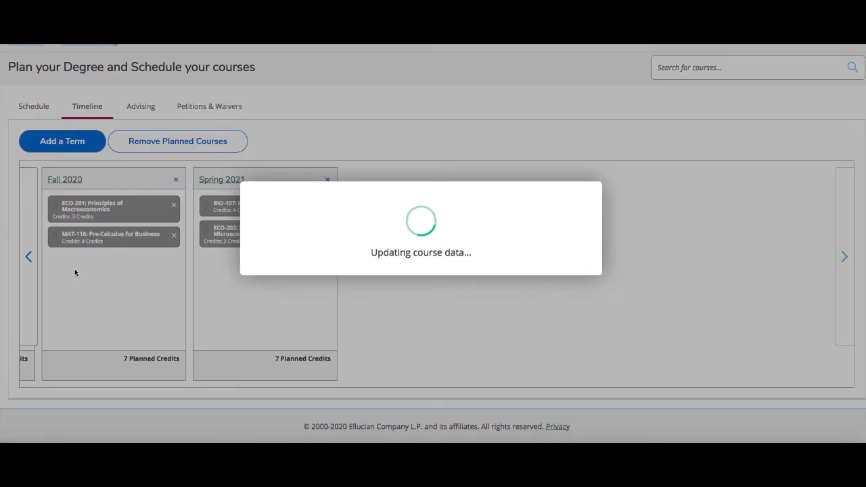